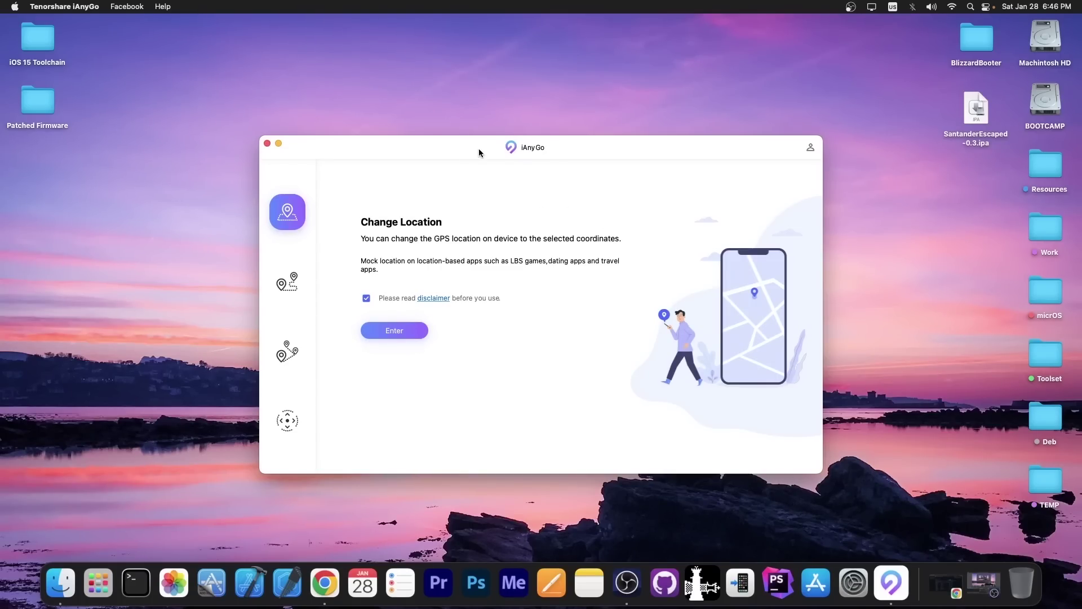
Move the iPhone's location from Spain to São Félix do Xingu in central Brazil
click(398, 335)
click(554, 359)
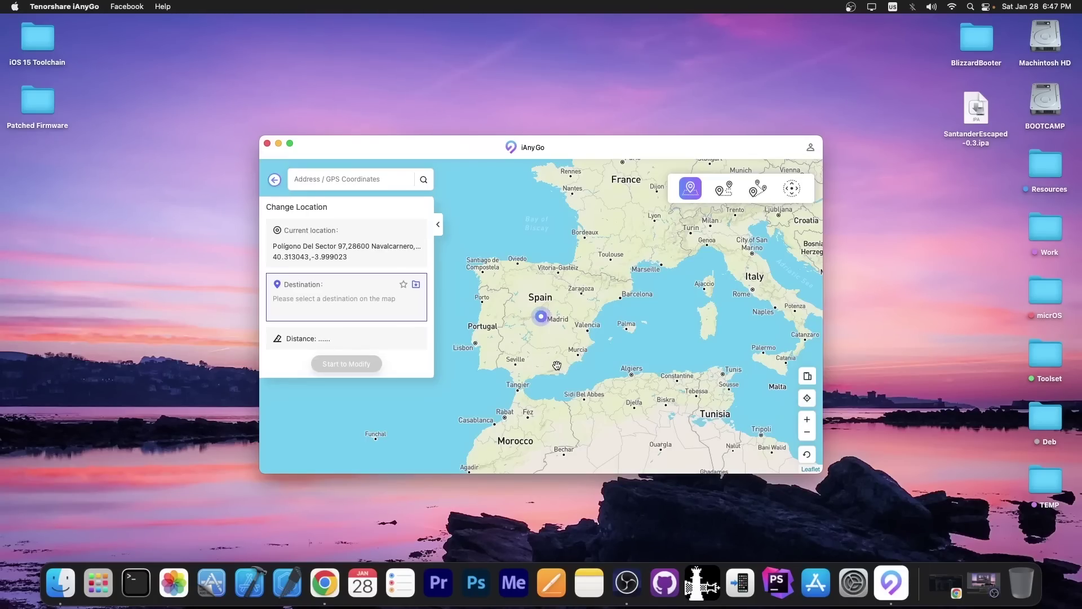
scroll(556, 365, down, 2)
scroll(556, 364, down, 2)
scroll(592, 355, down, 1)
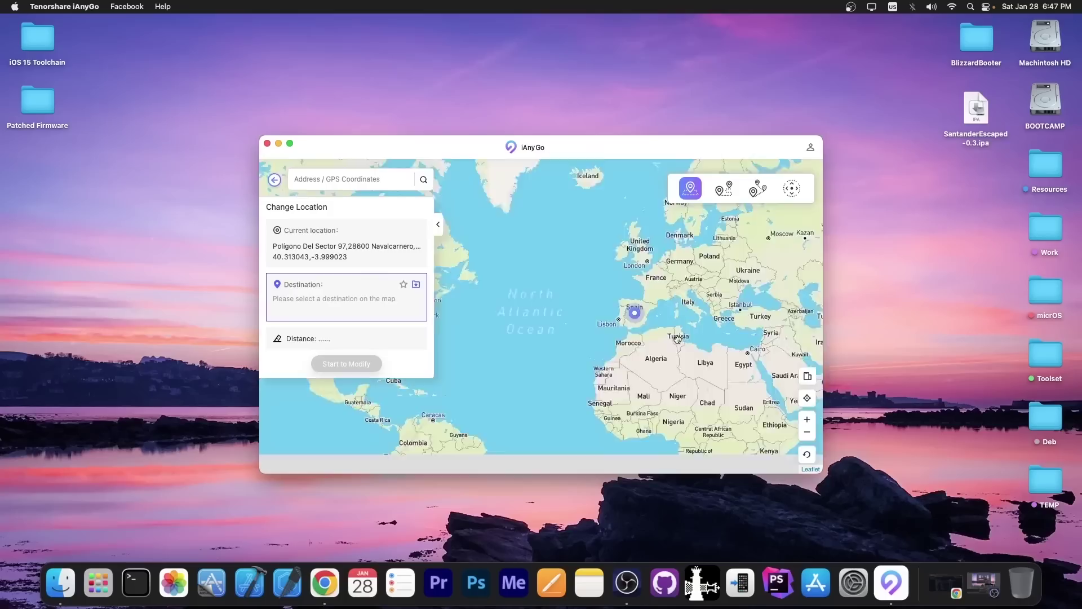
mouse_move(677, 339)
mouse_down()
mouse_move(583, 313)
mouse_move(591, 327)
mouse_up()
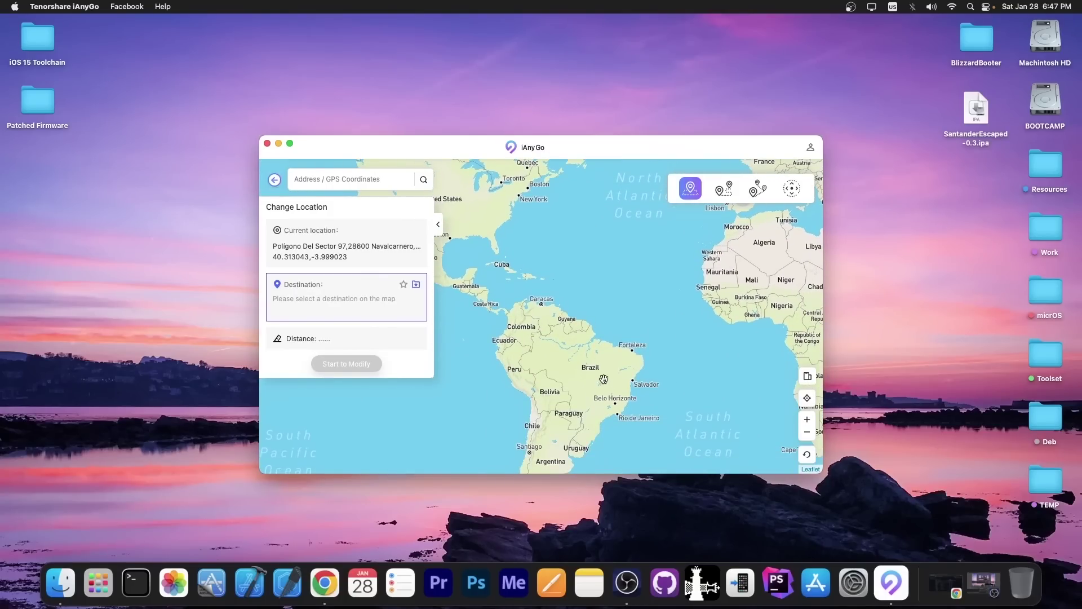
scroll(604, 379, up, 2)
click(594, 362)
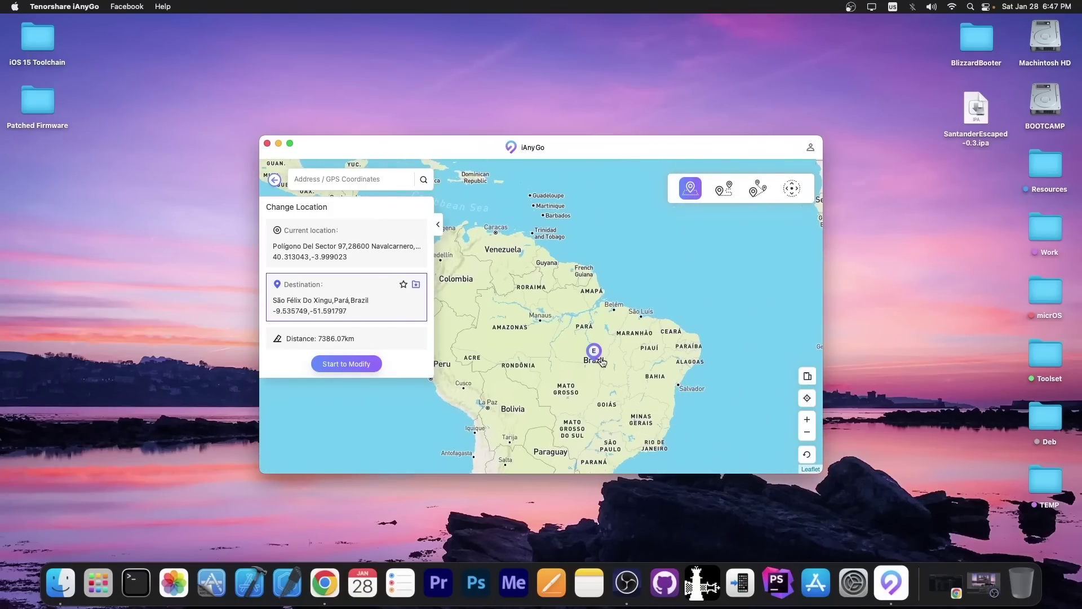
click(358, 364)
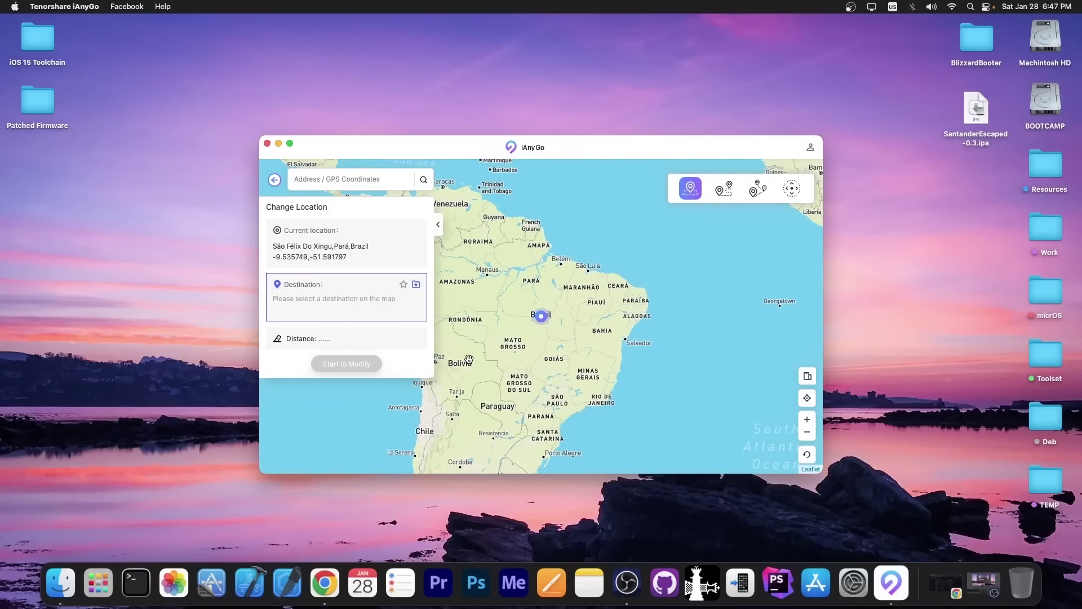
scroll(507, 342, up, 1)
scroll(534, 329, up, 1)
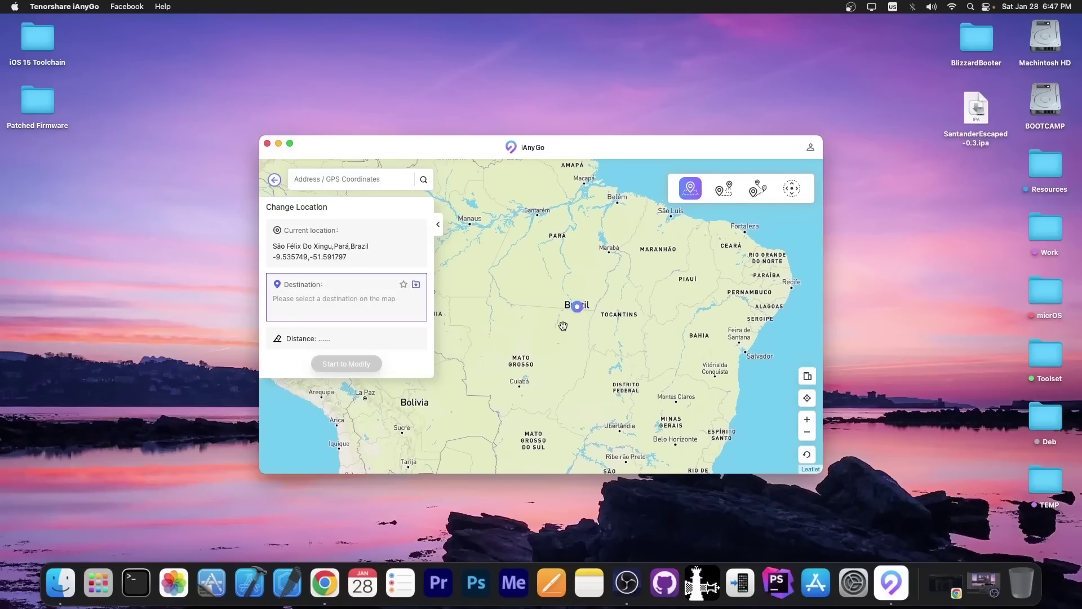
In Multi-Spot mode, add three route stops: Trairão, one further southwest, one southeast
click(724, 187)
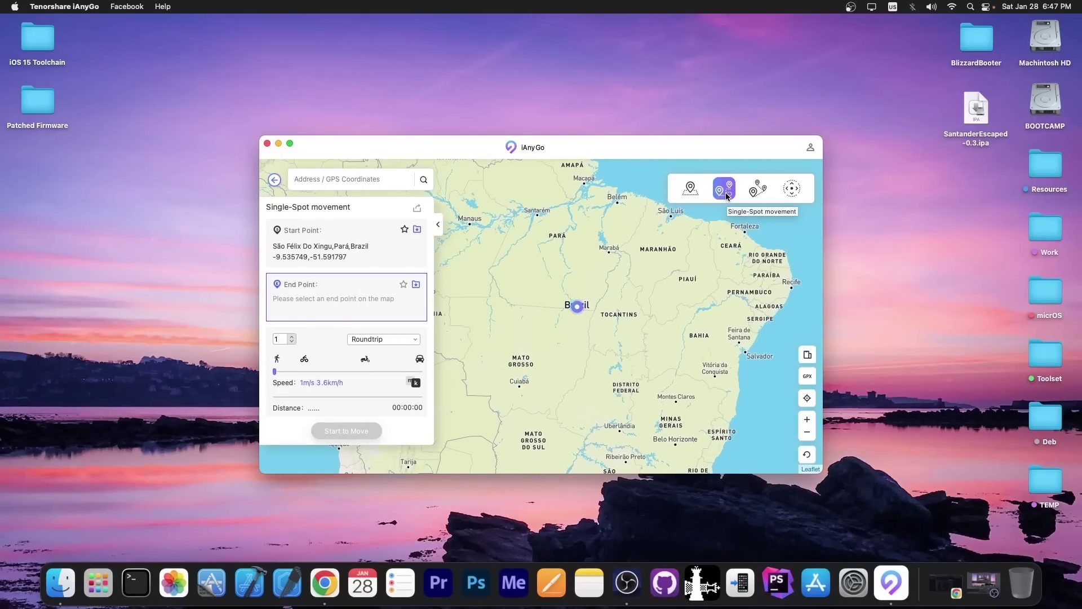
click(757, 191)
click(517, 255)
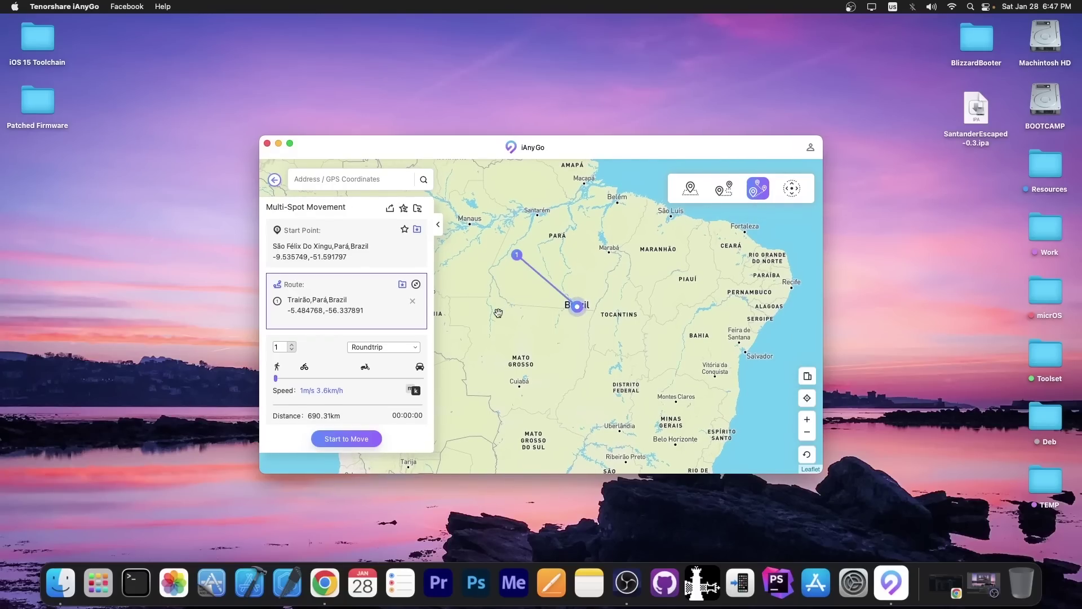
click(496, 309)
click(567, 379)
Start the route at 30 m/s top speed, then ask to quit iAnyGo with Cmd+Q
drag(276, 377, 423, 378)
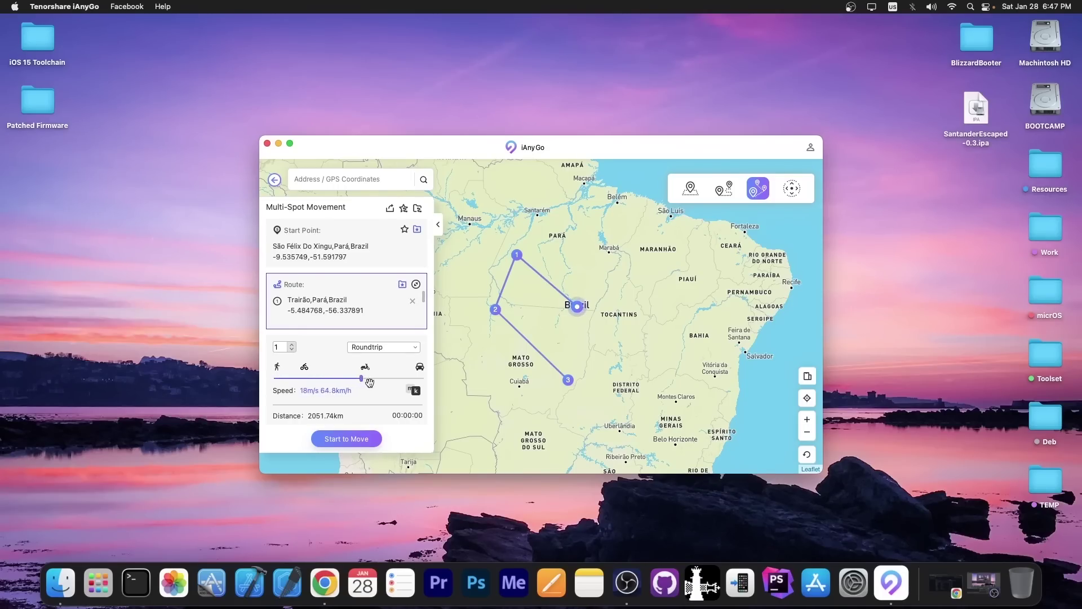
click(346, 438)
scroll(553, 403, up, 1)
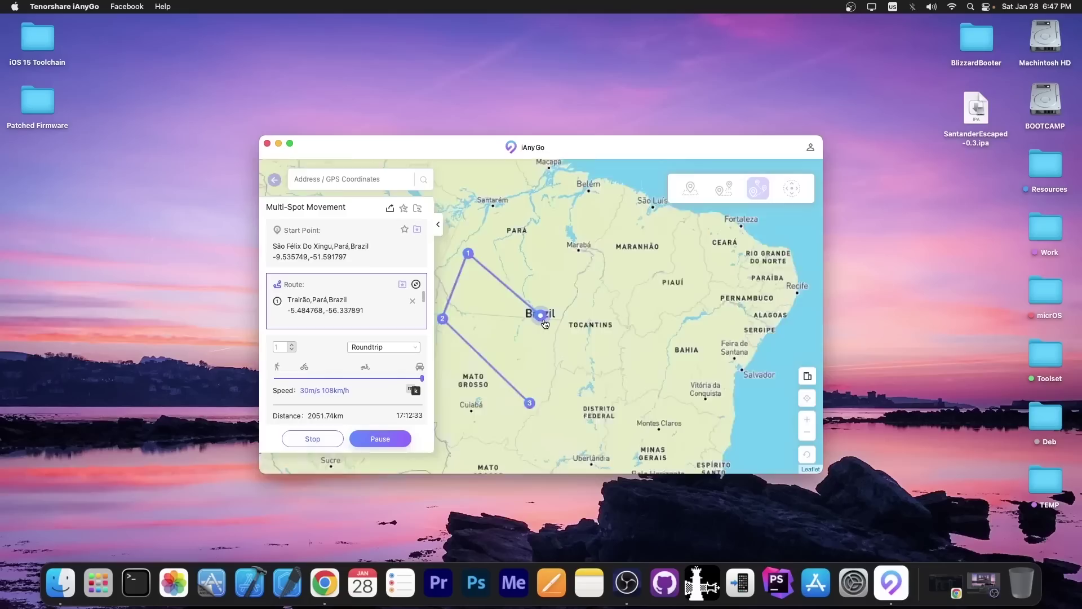
mouse_move(554, 403)
mouse_down()
mouse_move(681, 311)
mouse_move(540, 322)
mouse_up()
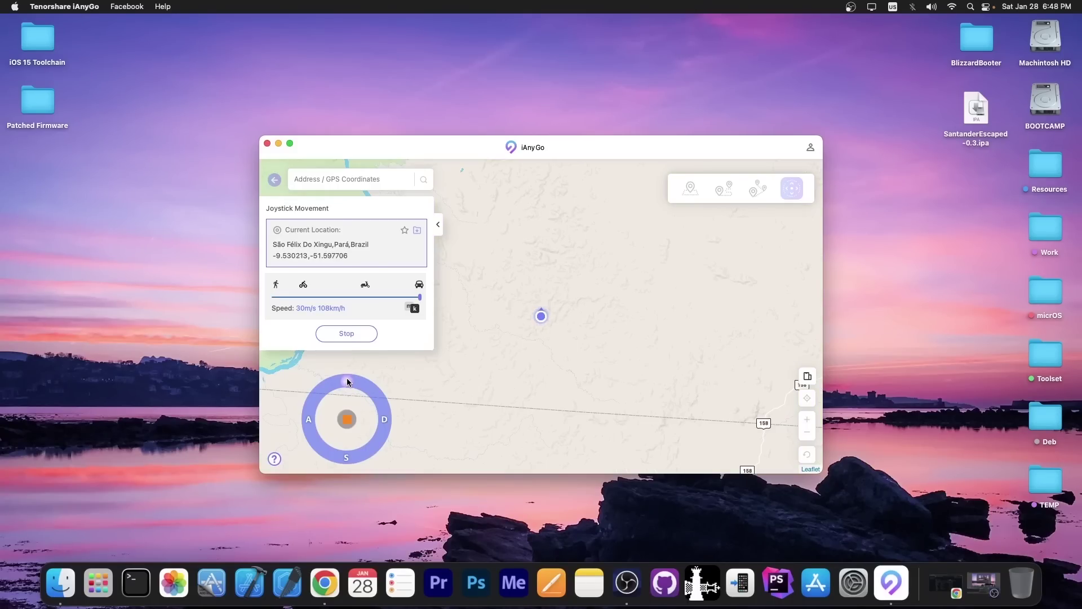
key(super+q)
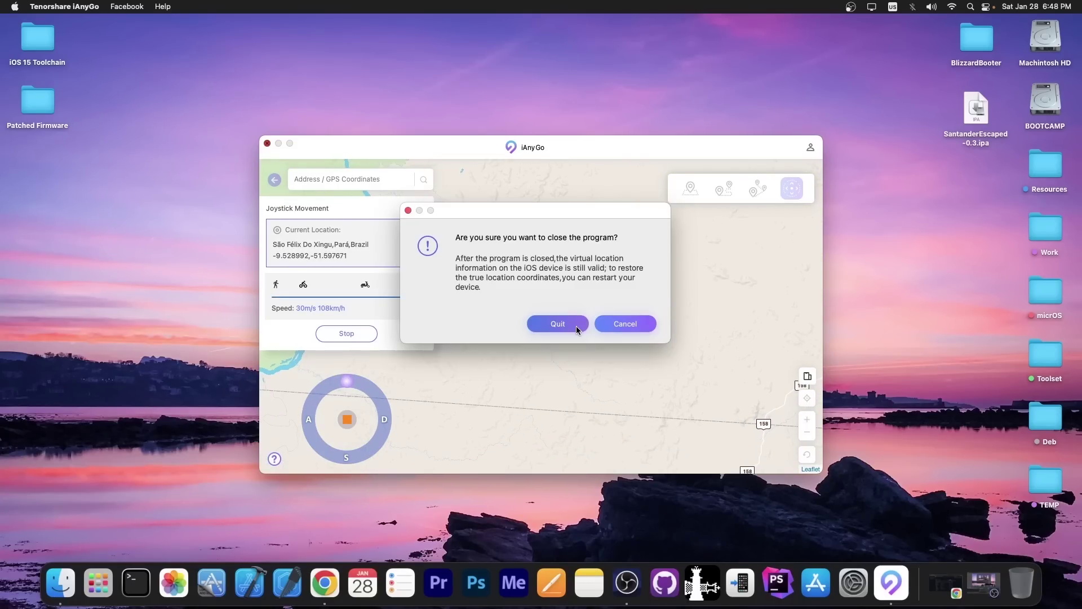
Confirm quitting iAnyGo, review iOS 16.1.2–16.0.3 signing status, then view the SantanderEscaped page
click(575, 325)
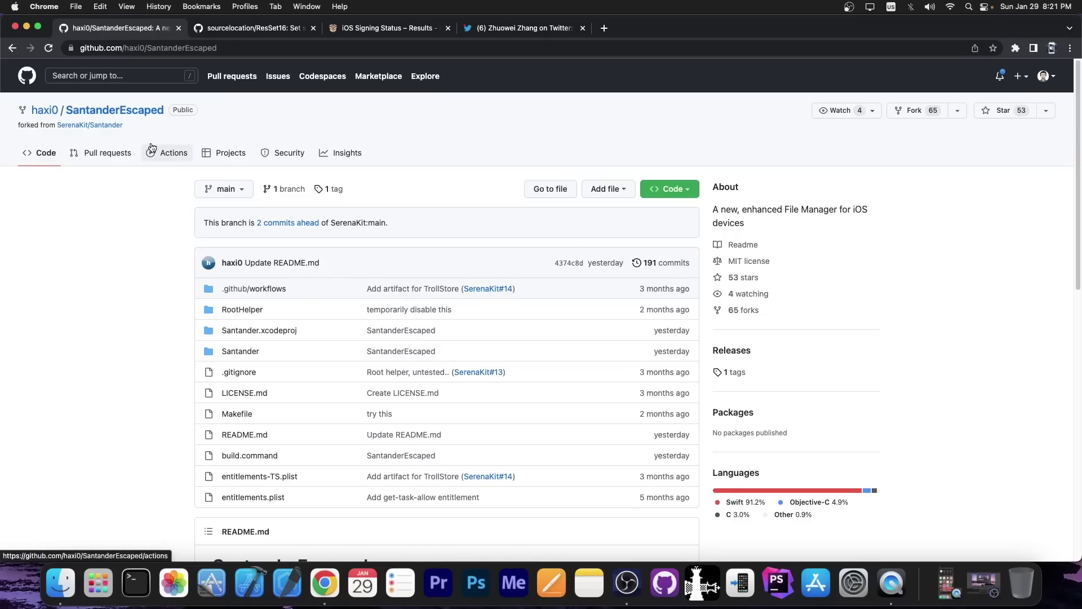
scroll(148, 159, down, 5)
scroll(148, 159, down, 1)
scroll(150, 163, down, 1)
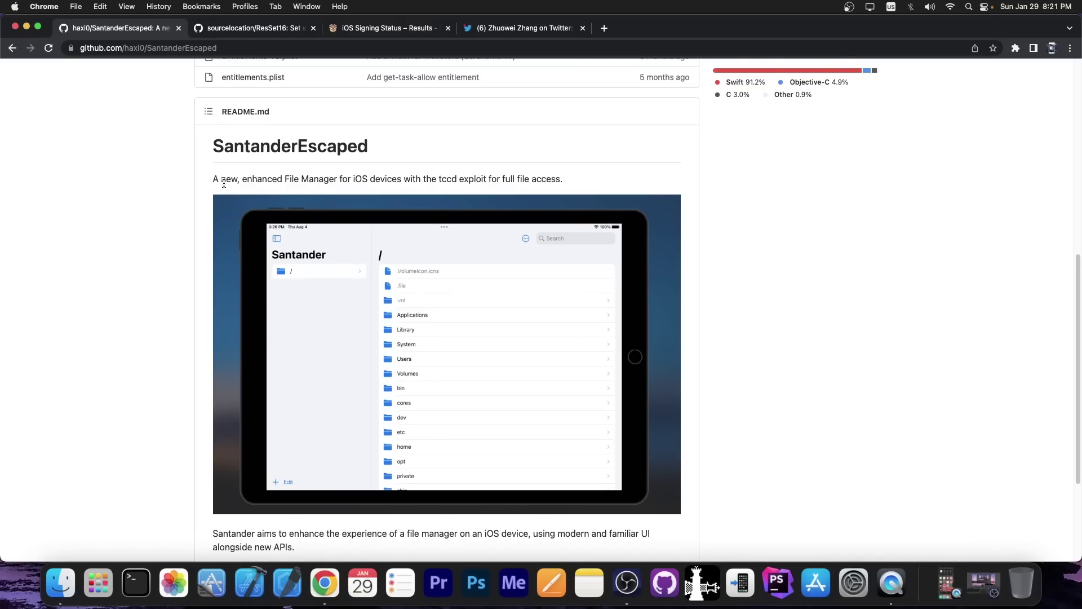
scroll(224, 183, down, 1)
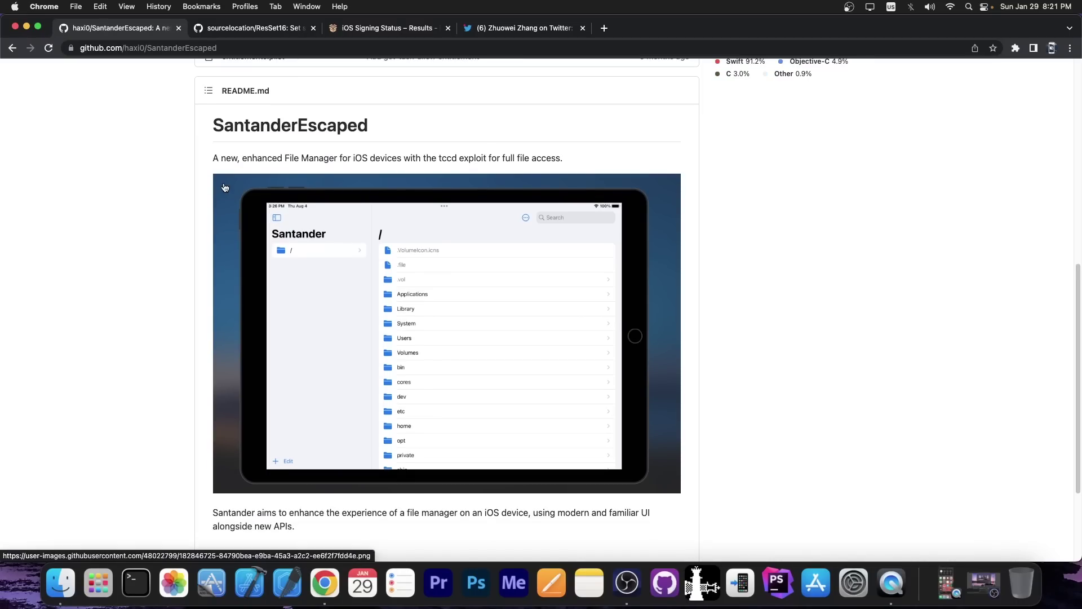
click(387, 28)
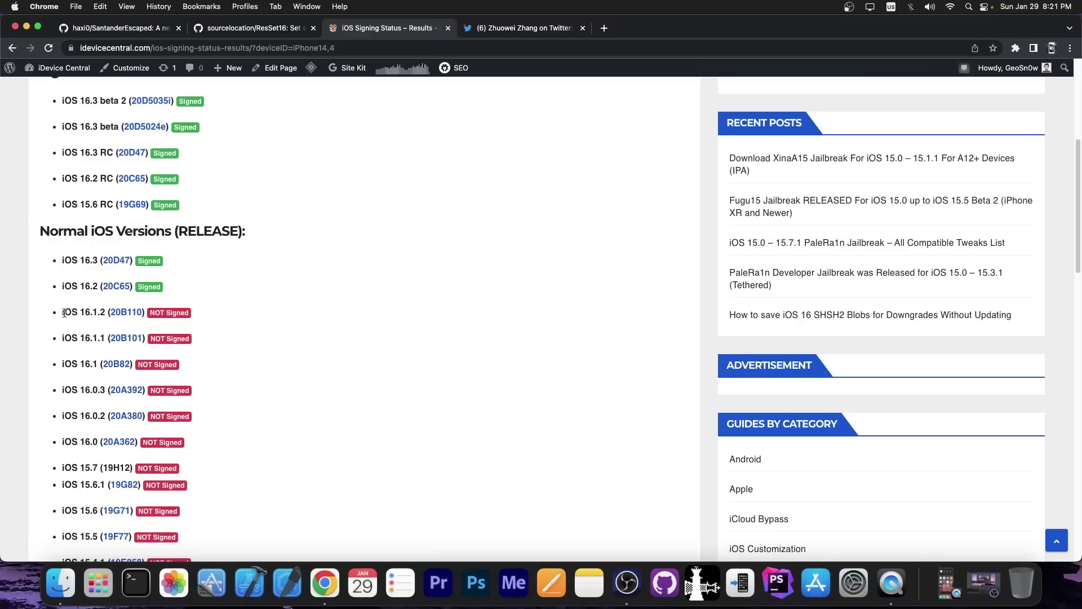
mouse_move(63, 311)
mouse_down()
mouse_move(216, 408)
mouse_move(228, 442)
mouse_up()
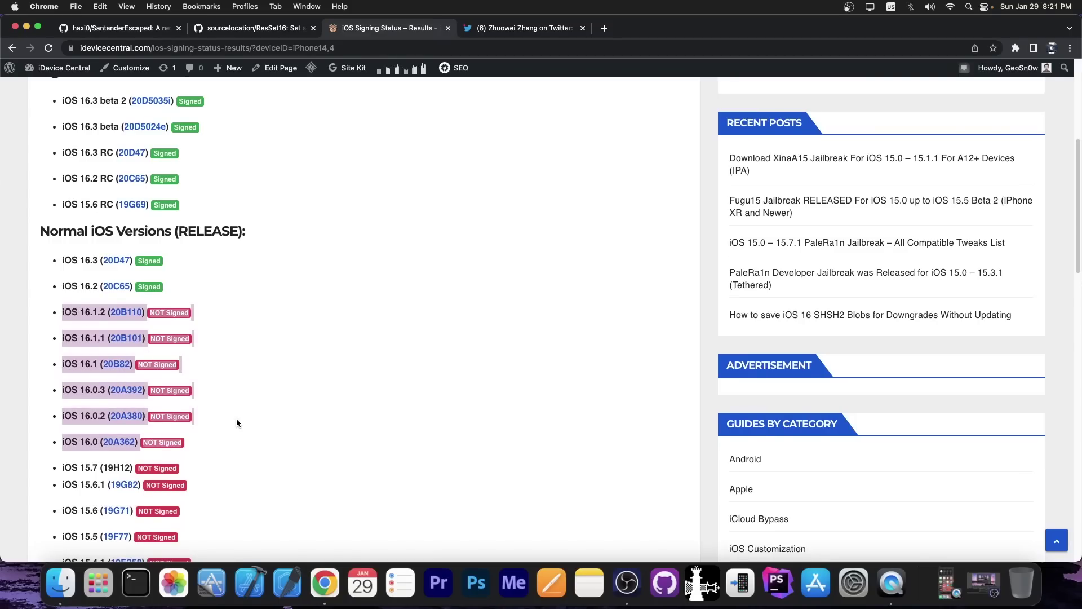
click(235, 418)
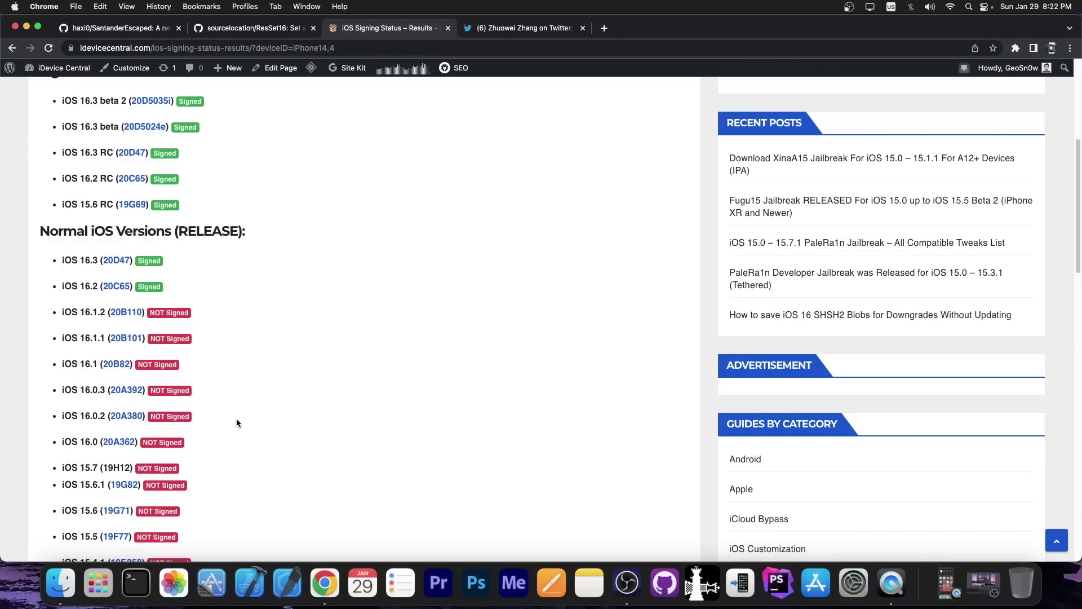
click(120, 29)
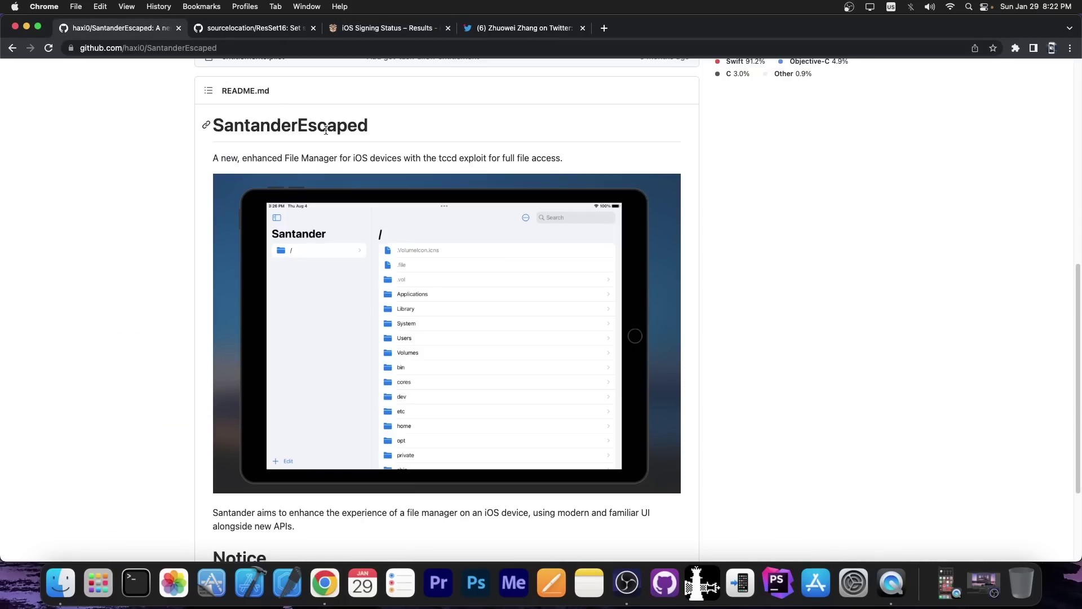
Read the ResSet16 README, then go to Zhuowei Zhang's tccd sandbox-escape tweet thread
key(ctrl+Tab)
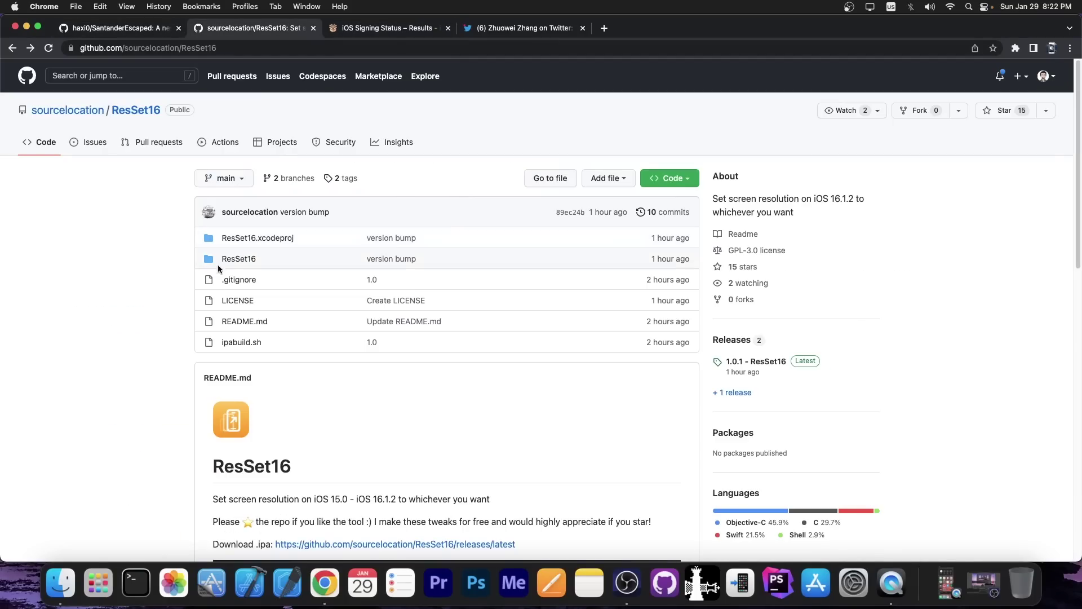
scroll(270, 404, down, 2)
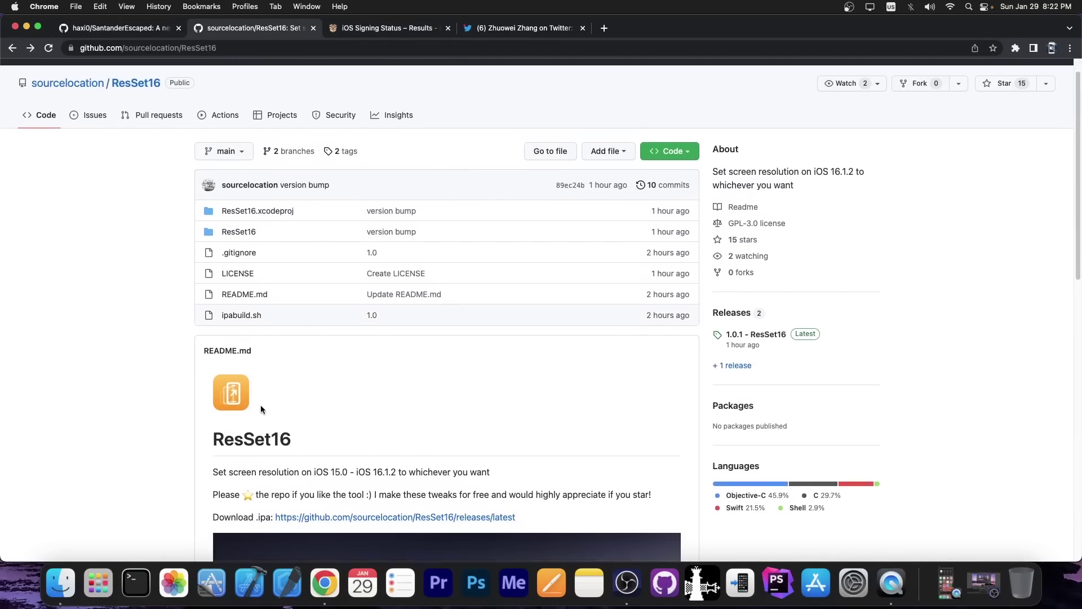
scroll(277, 411, down, 2)
scroll(277, 411, down, 1)
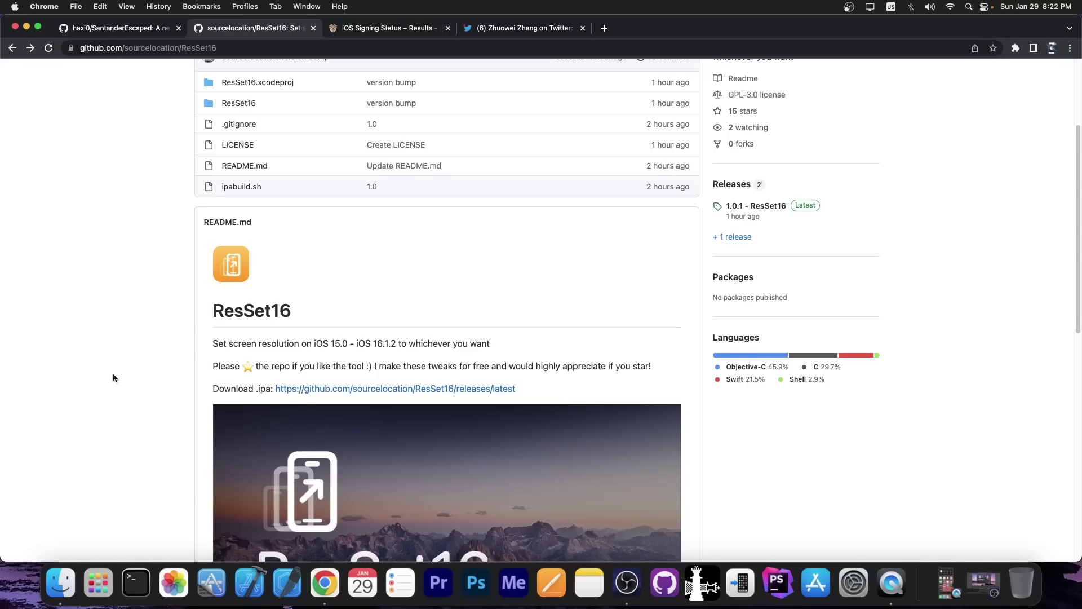
scroll(297, 350, down, 5)
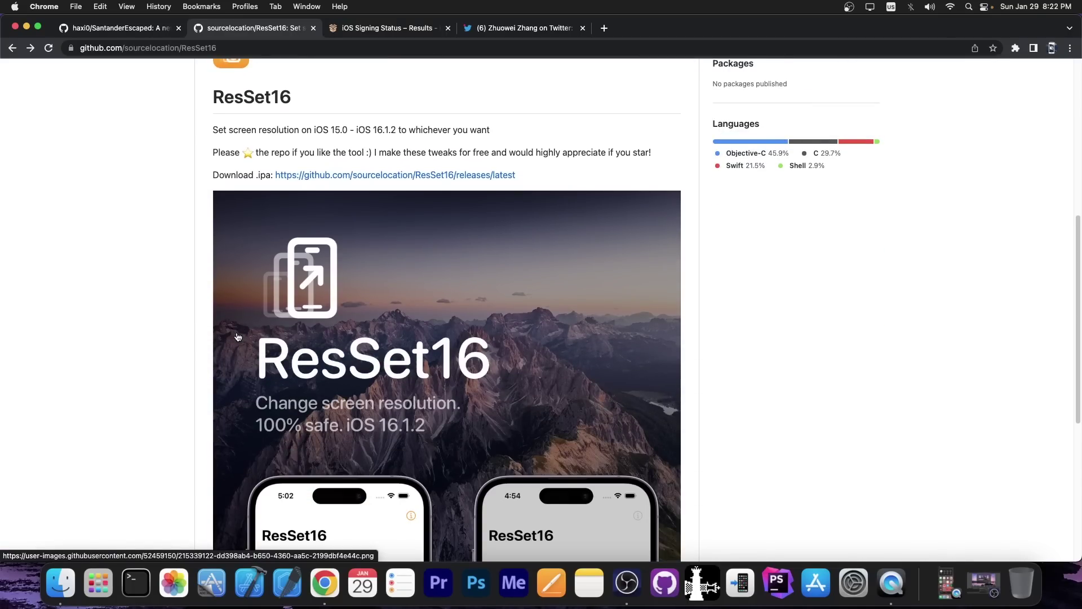
scroll(238, 337, up, 8)
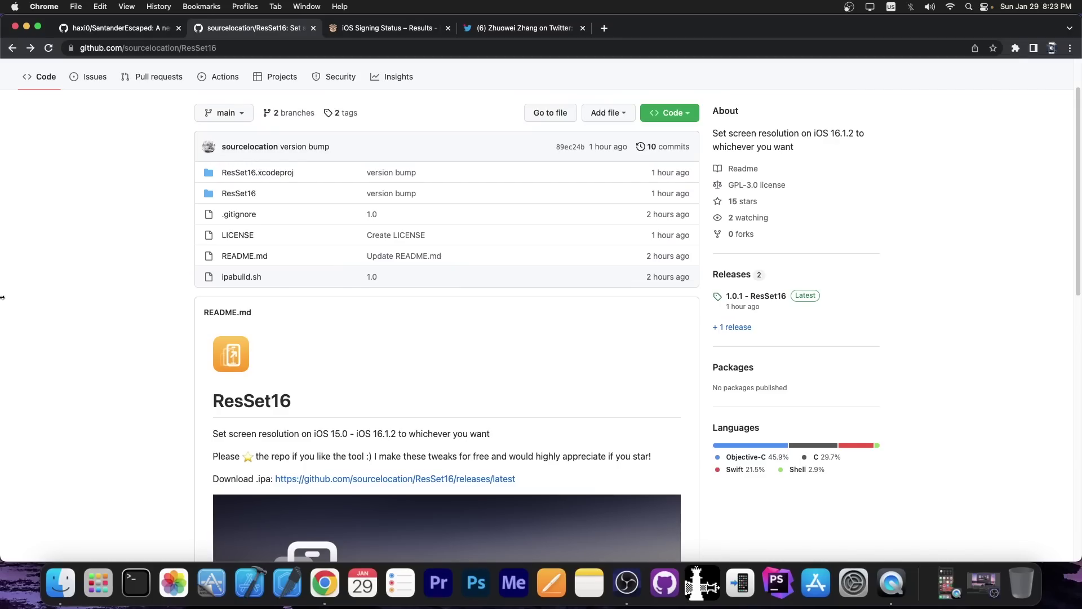
scroll(160, 335, down, 8)
scroll(161, 335, down, 2)
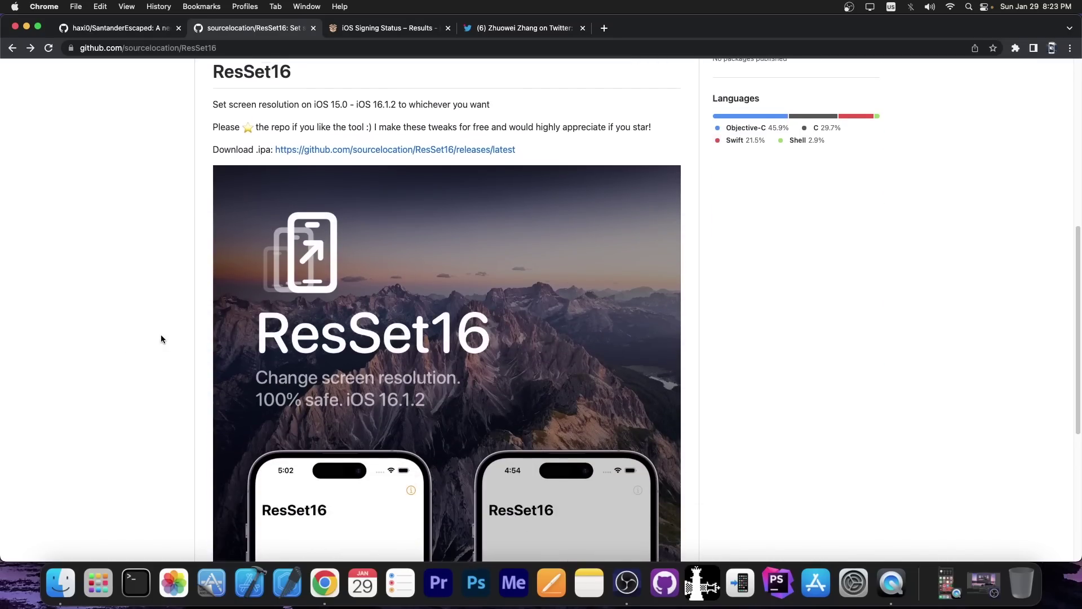
scroll(161, 334, up, 2)
scroll(154, 323, up, 2)
scroll(367, 106, up, 10)
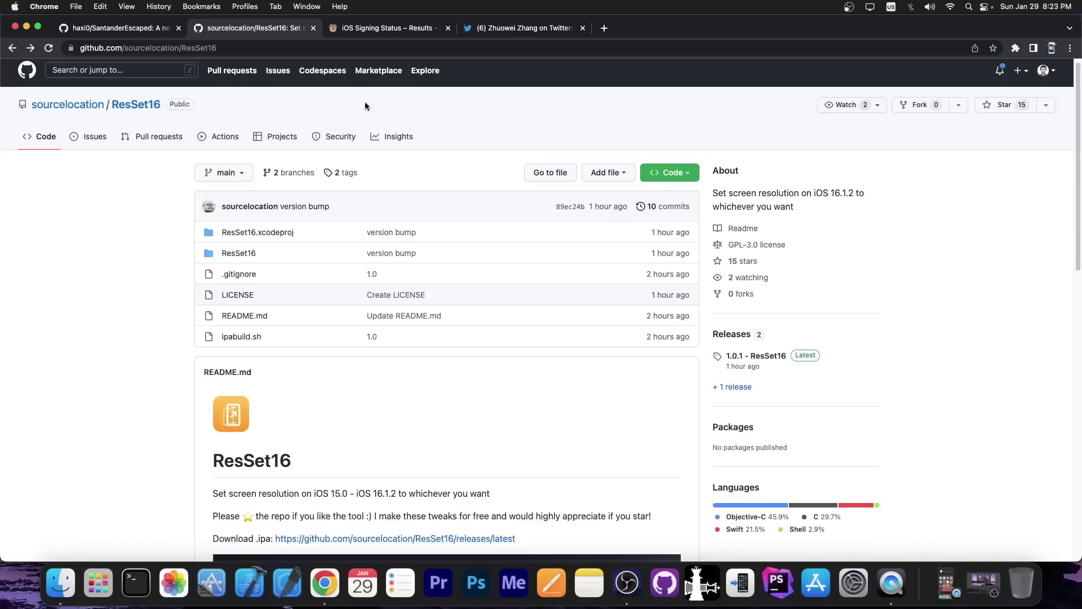
key(ctrl+Tab)
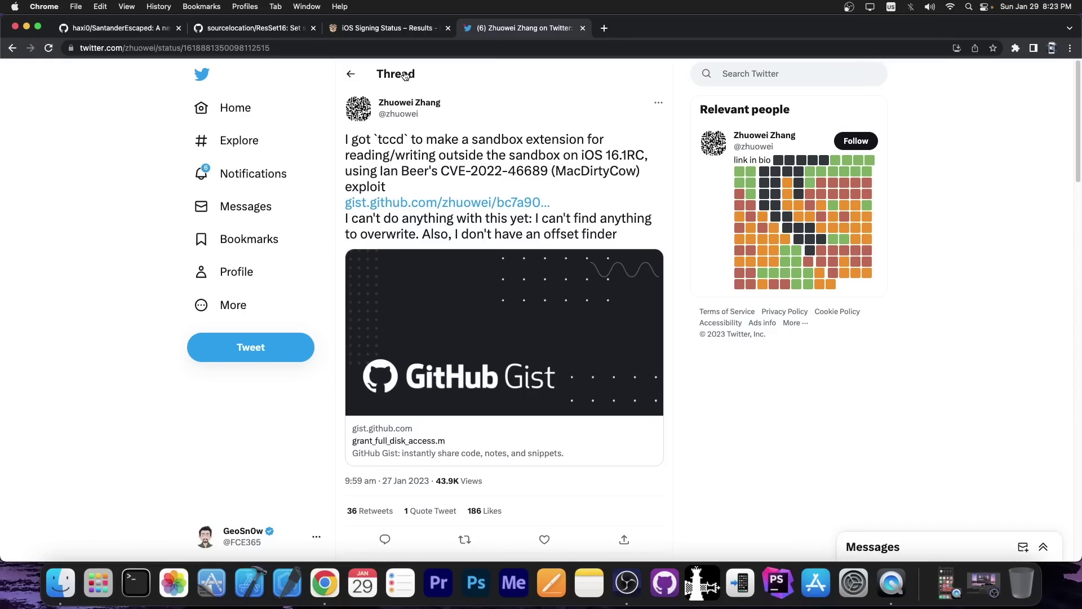
Revisit the ResSet16 and SantanderEscaped READMEs, then minimize Chrome to reveal the desktop
click(279, 31)
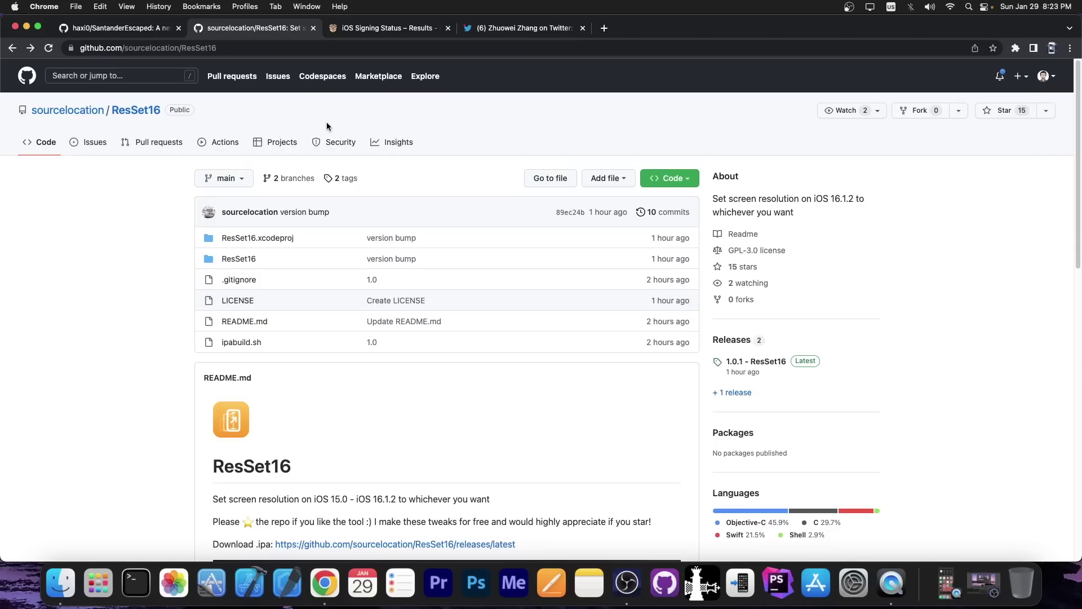
scroll(322, 123, down, 5)
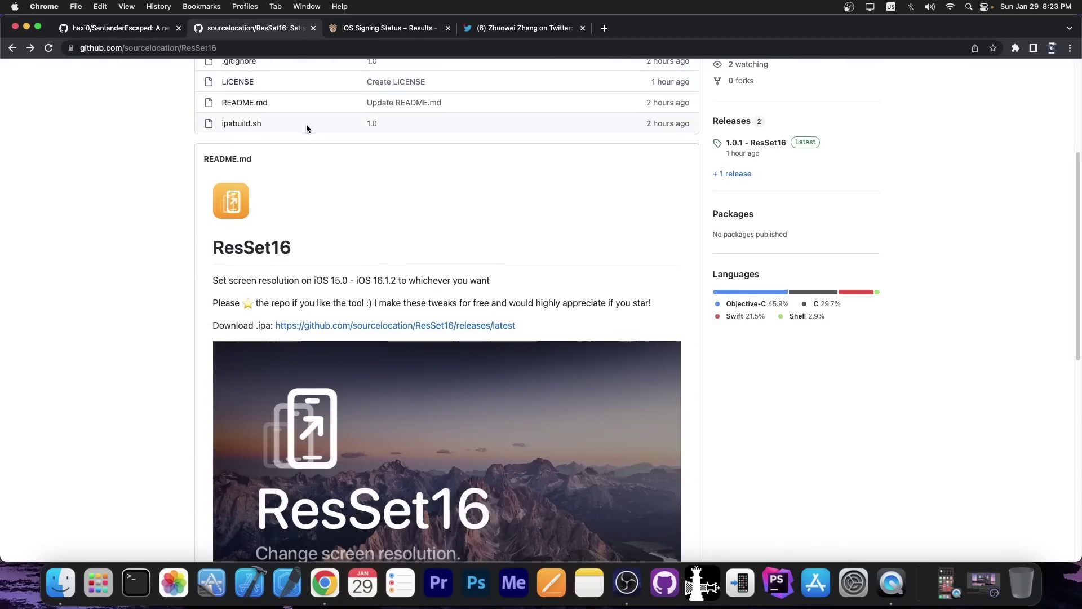
scroll(306, 125, down, 1)
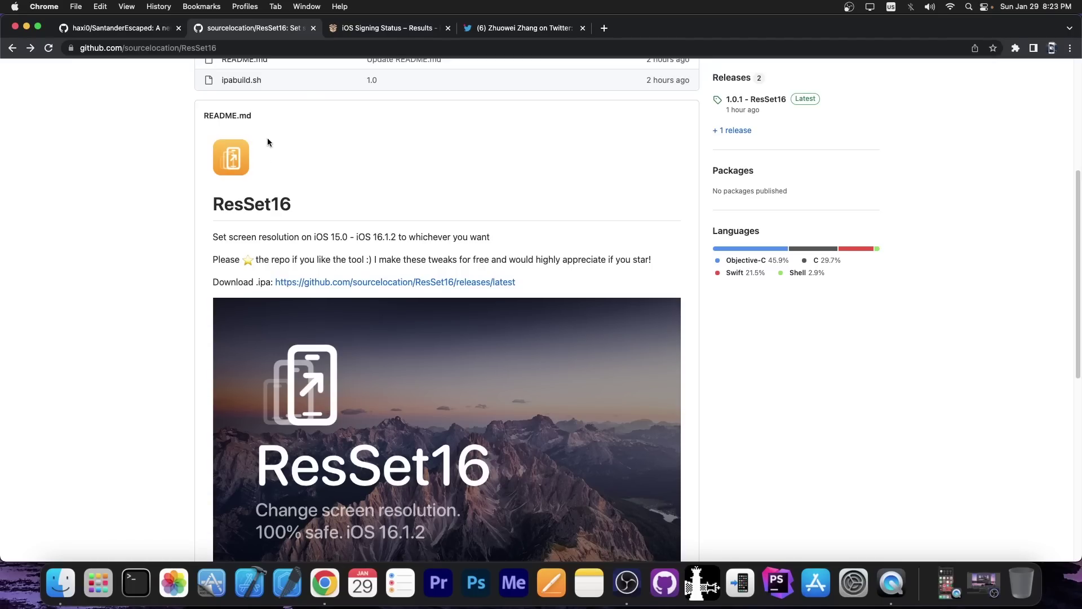
click(119, 28)
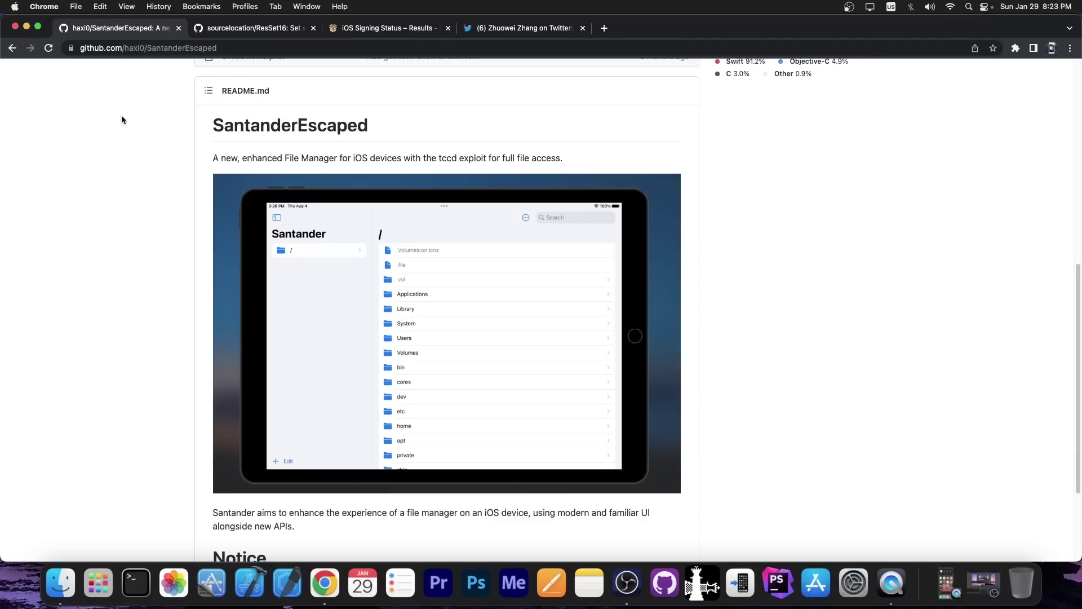
scroll(122, 115, up, 4)
scroll(121, 115, down, 4)
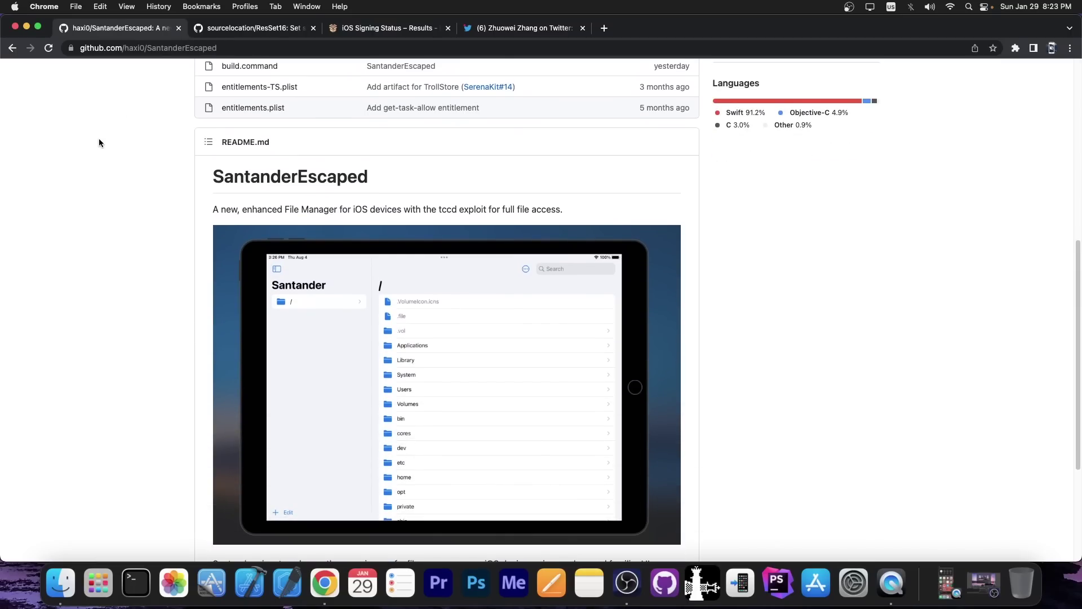
click(26, 27)
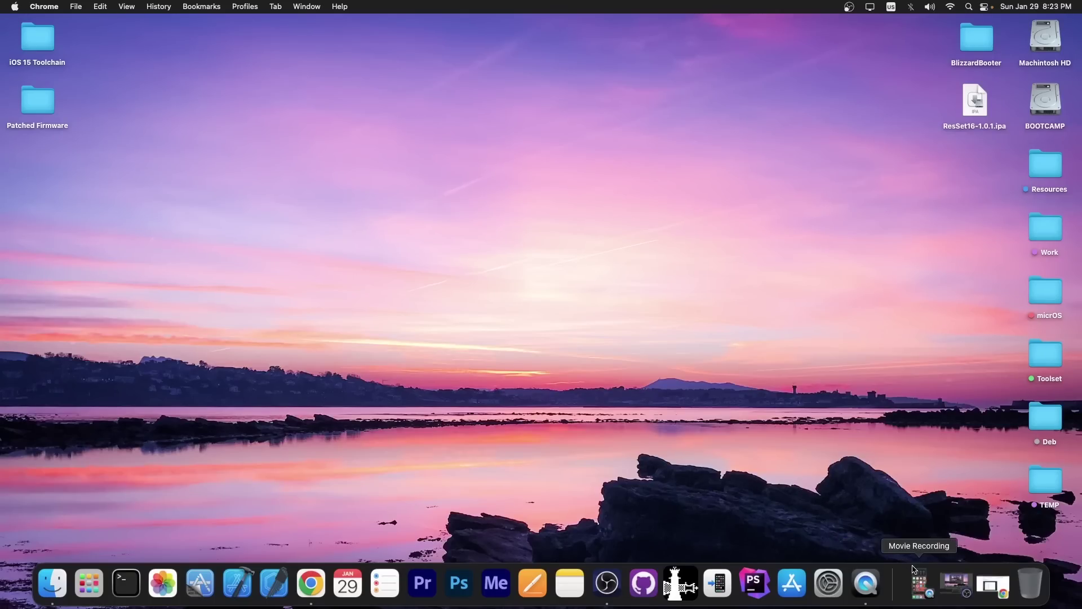
Restore the minimized QuickTime Movie Recording window to mirror the iPhone's home screen
click(923, 583)
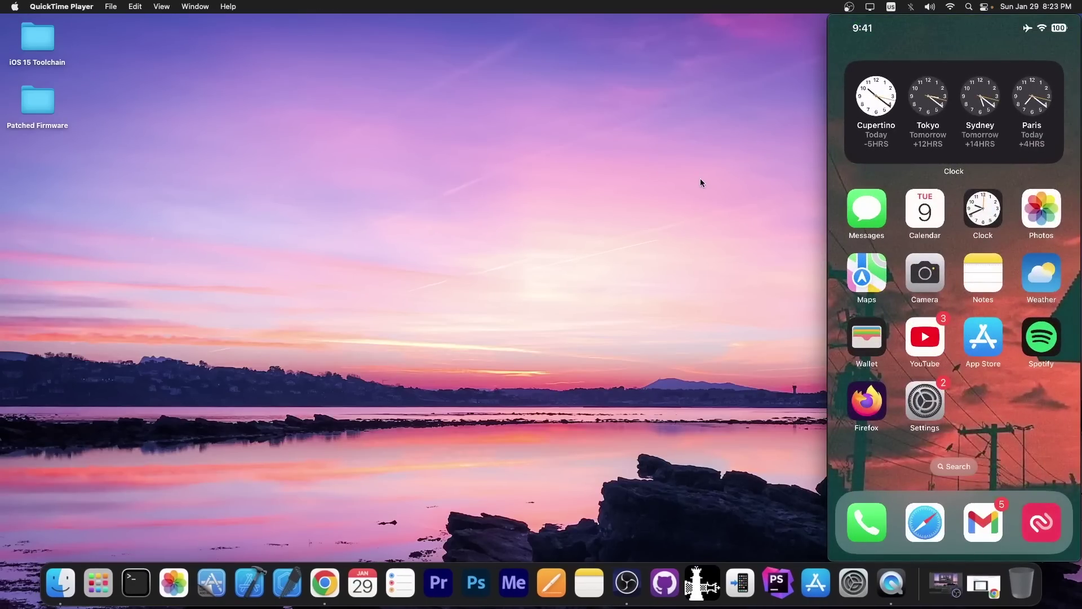